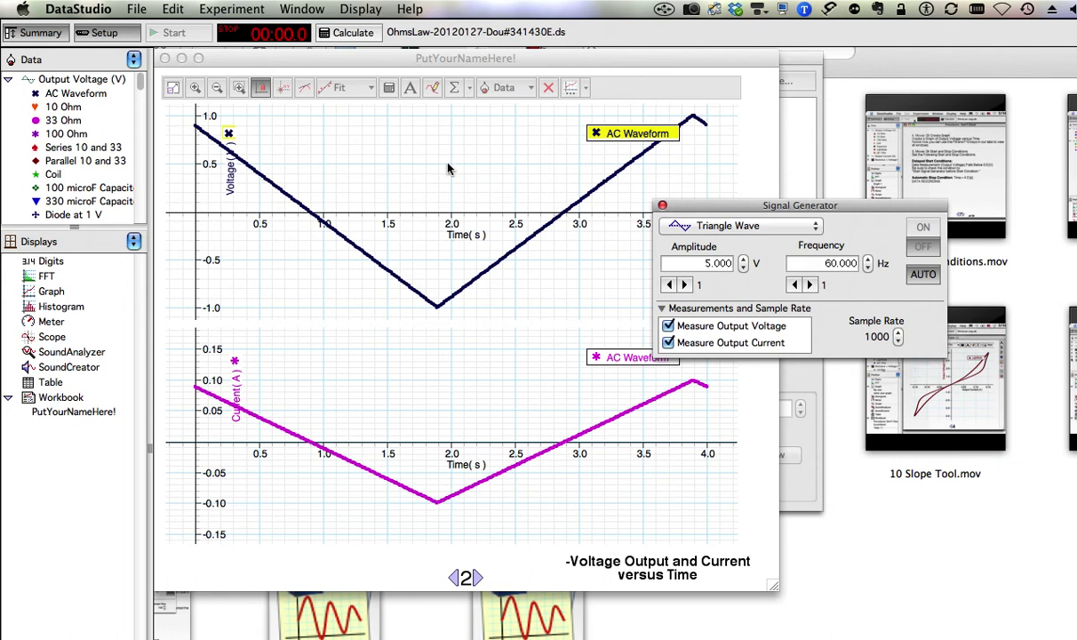
Highlight a stretch of voltage data, then bring the Signal Generator forward from the Window menu
{"action": "left_click", "coordinate": [448, 169]}
{"action": "left_click_drag", "start_coordinate": [448, 169], "coordinate": [858, 206]}
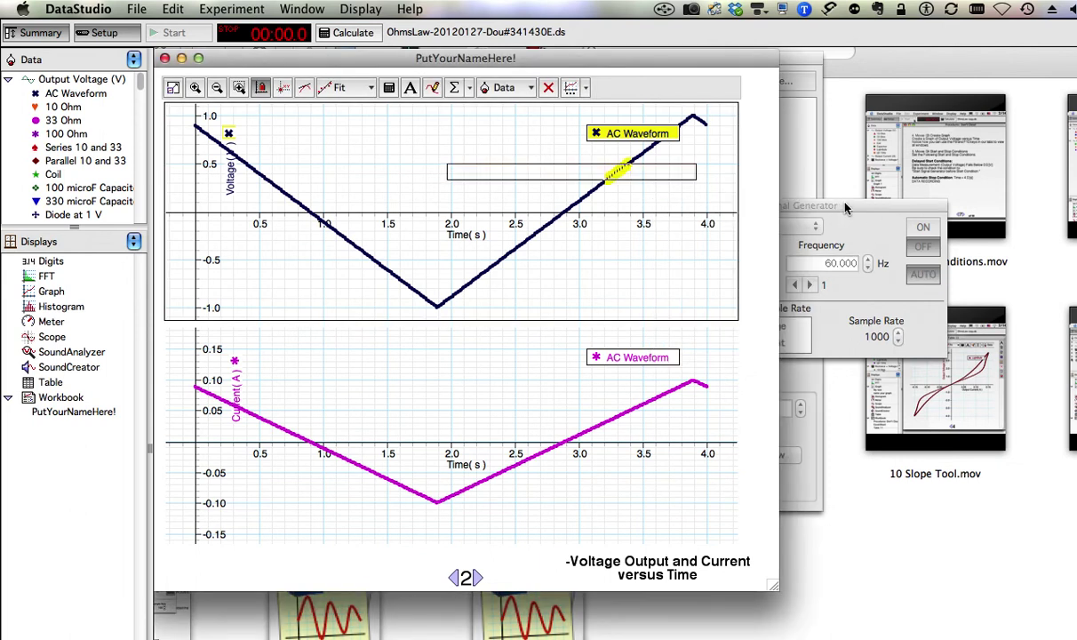
{"action": "left_click", "coordinate": [845, 207]}
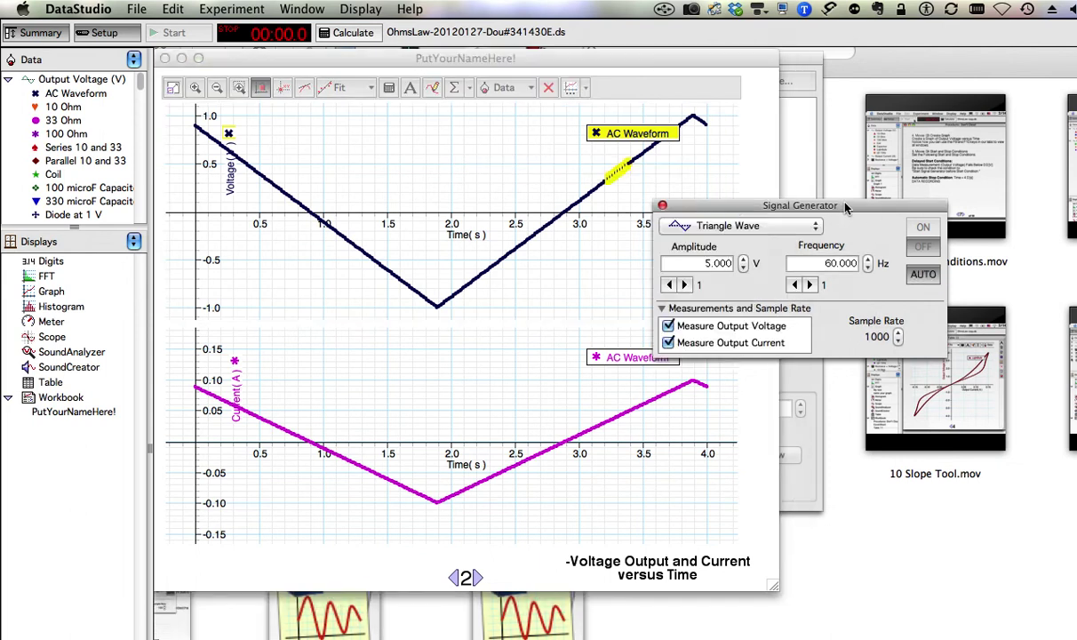
{"action": "left_click", "coordinate": [302, 9]}
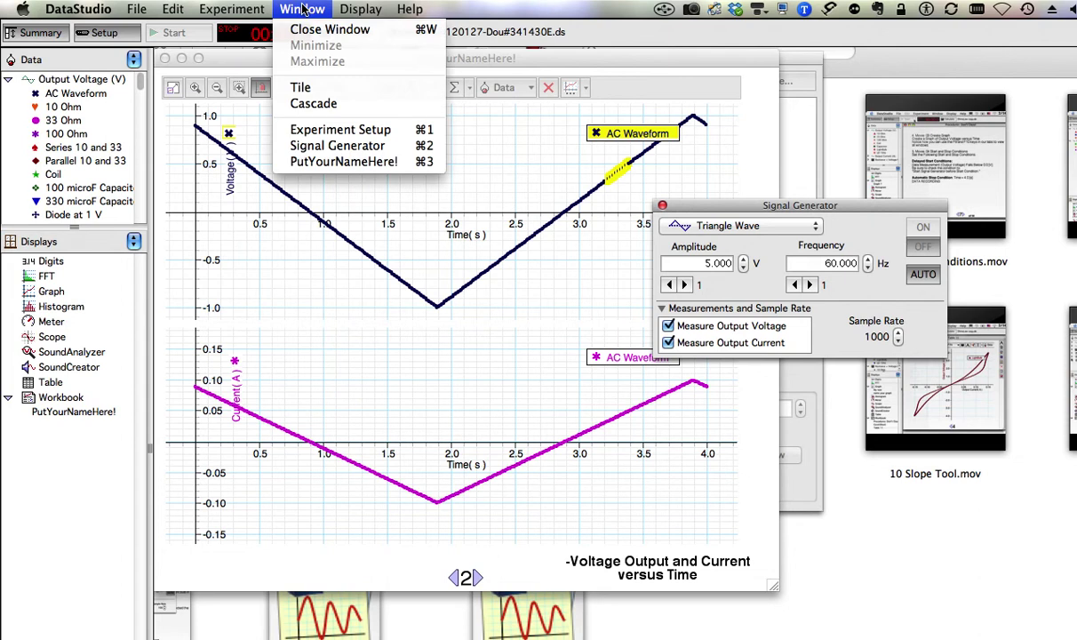
{"action": "left_click", "coordinate": [425, 151]}
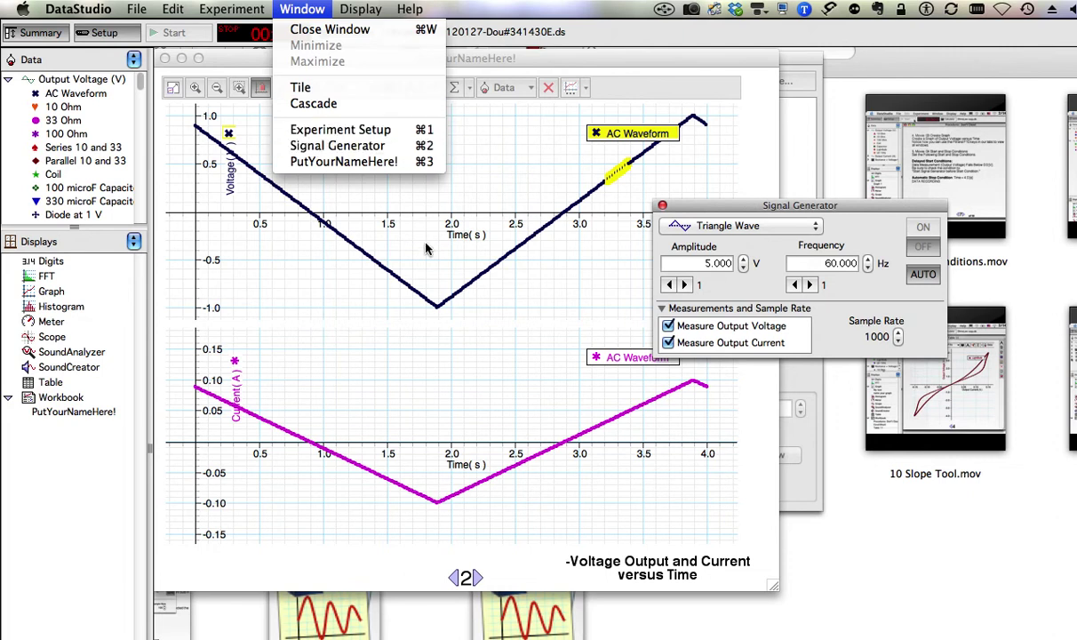
Open the Experiment Setup briefly and close it to return to the graph and generator
{"action": "left_click", "coordinate": [107, 32]}
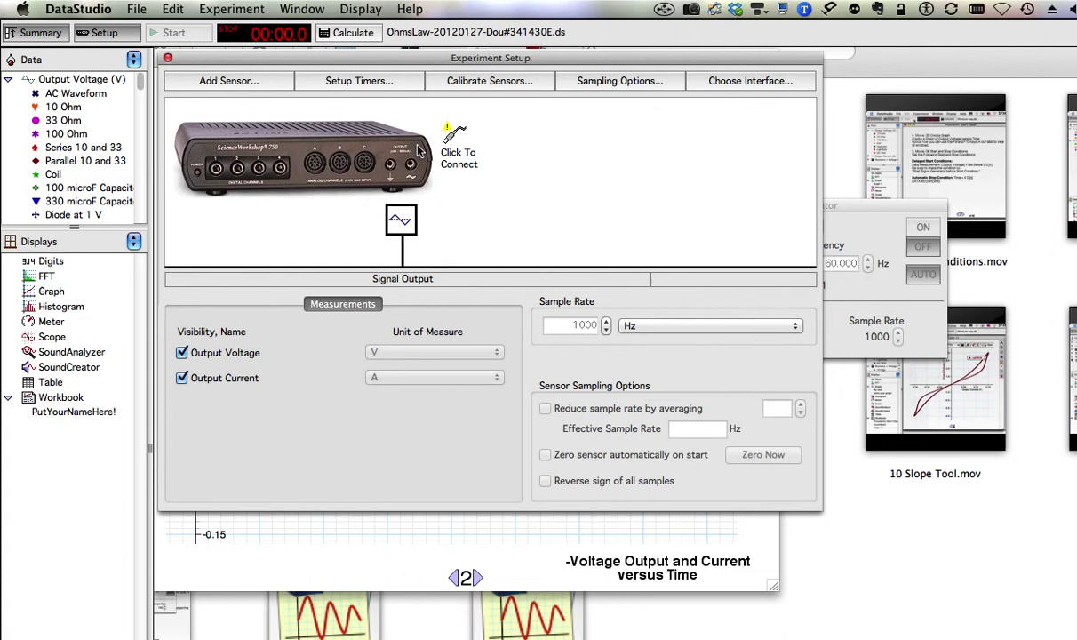
{"action": "left_click", "coordinate": [168, 59]}
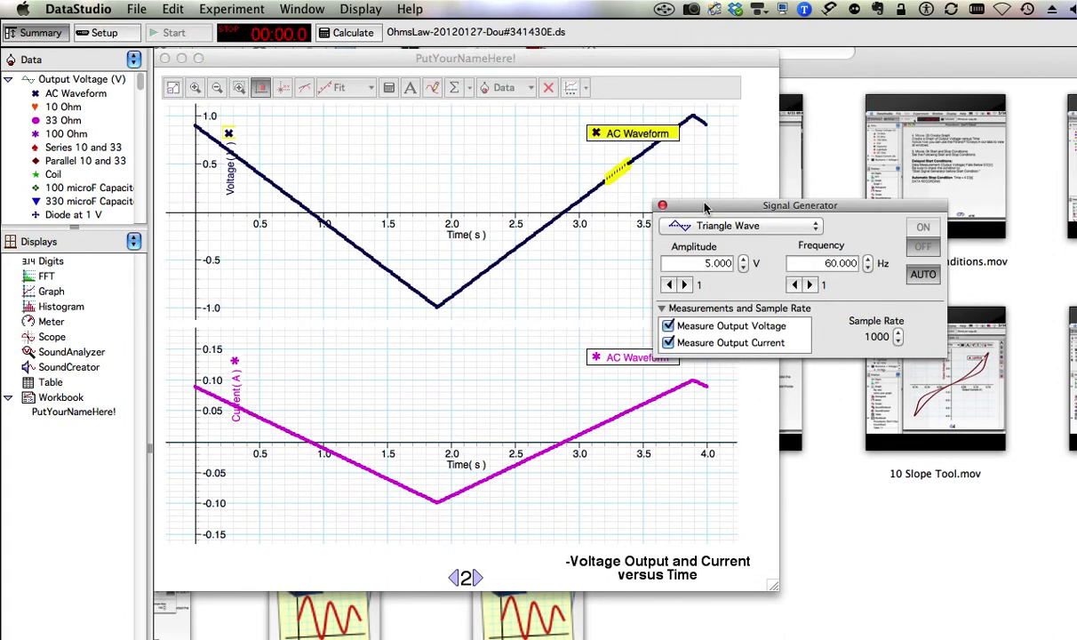
Reposition the Signal Generator panel and keep Triangle Wave as the waveform
{"action": "left_click_drag", "start_coordinate": [704, 208], "coordinate": [663, 202]}
{"action": "left_click", "coordinate": [664, 222]}
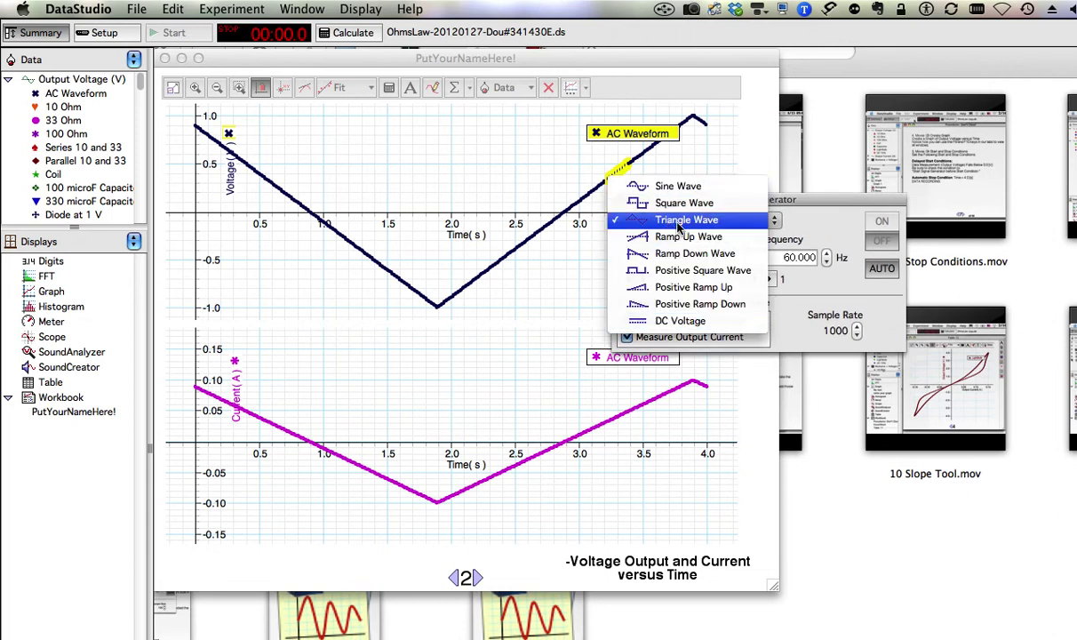
{"action": "left_click", "coordinate": [677, 224]}
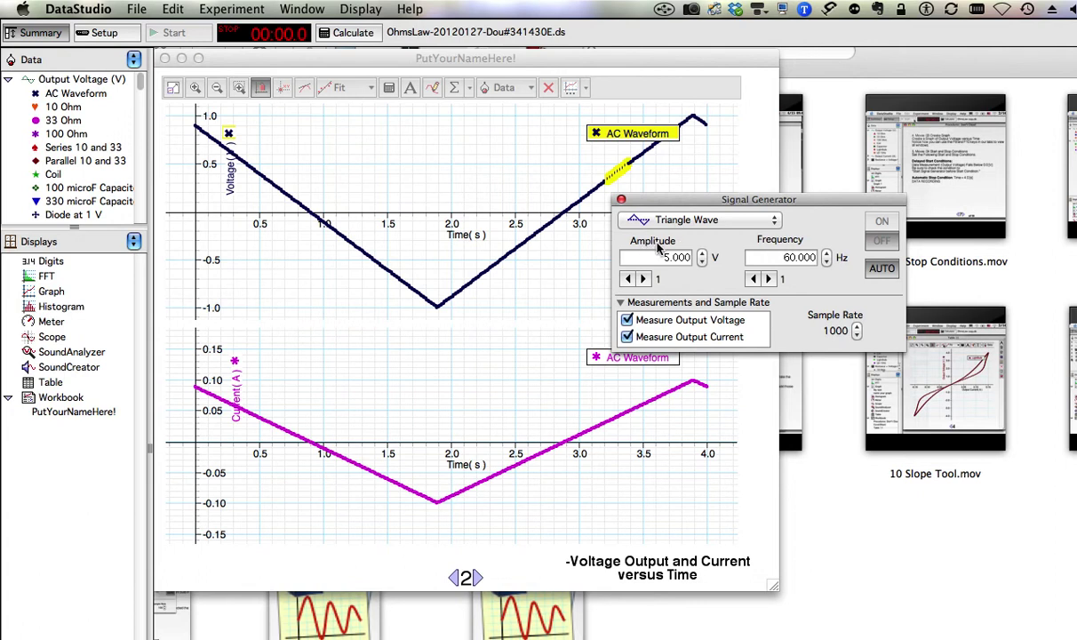
Enter 1.0 V as the amplitude, then try the amplitude step arrow
{"action": "left_click_drag", "start_coordinate": [661, 258], "coordinate": [697, 263]}
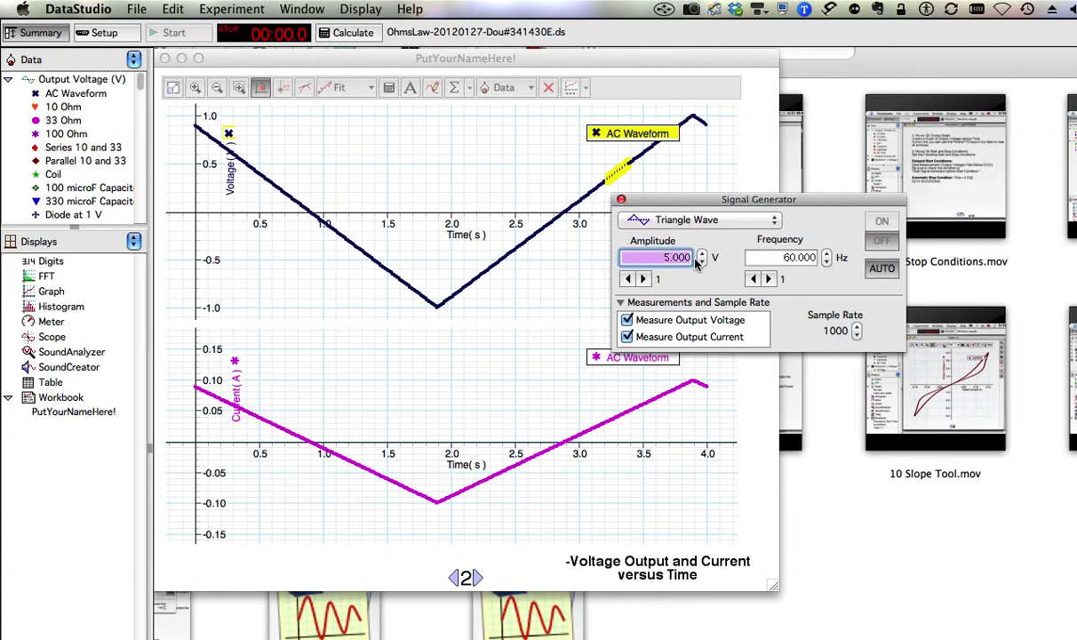
{"action": "type", "text": "1"}
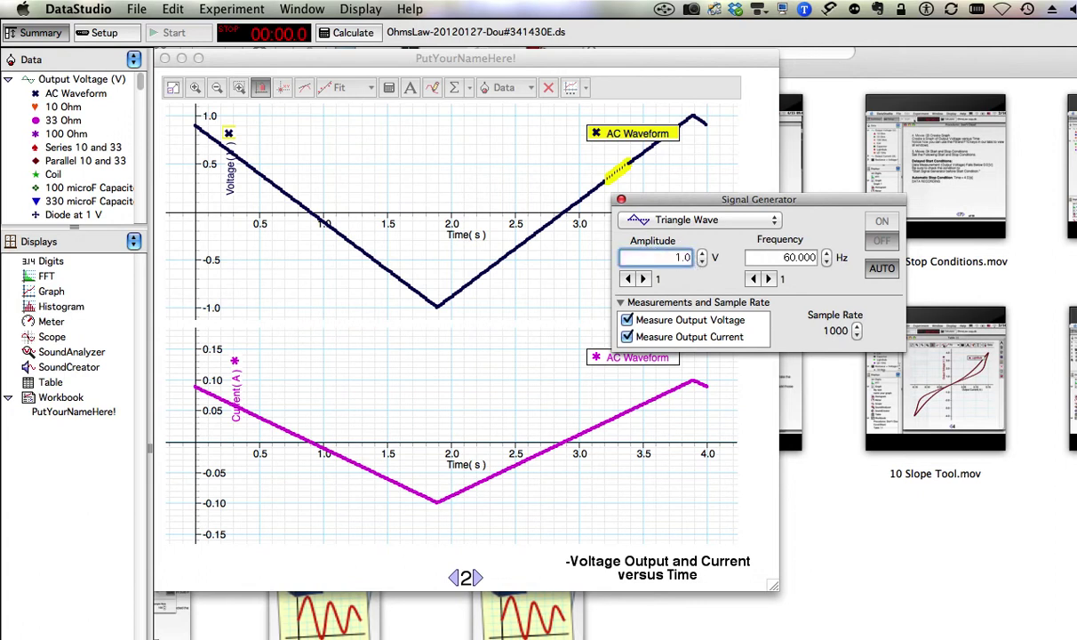
{"action": "type", "text": ".0"}
{"action": "key", "text": "Return"}
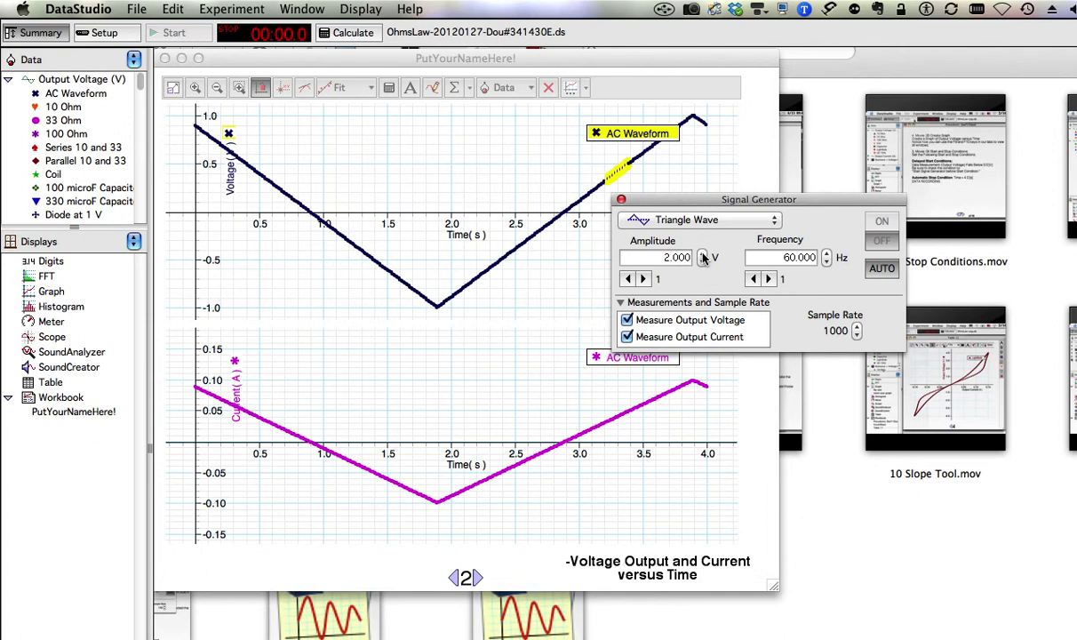
{"action": "left_click", "coordinate": [702, 253]}
{"action": "left_click", "coordinate": [703, 254]}
Set the signal generator frequency to 0.25 Hz
{"action": "left_click_drag", "start_coordinate": [782, 257], "coordinate": [825, 257]}
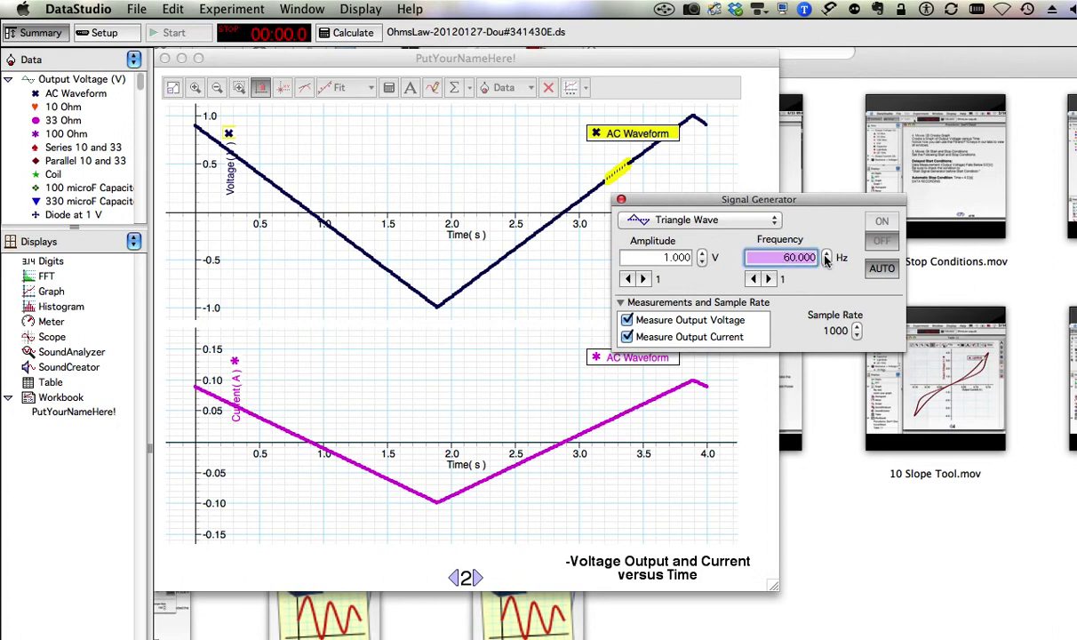
{"action": "type", "text": "0.25"}
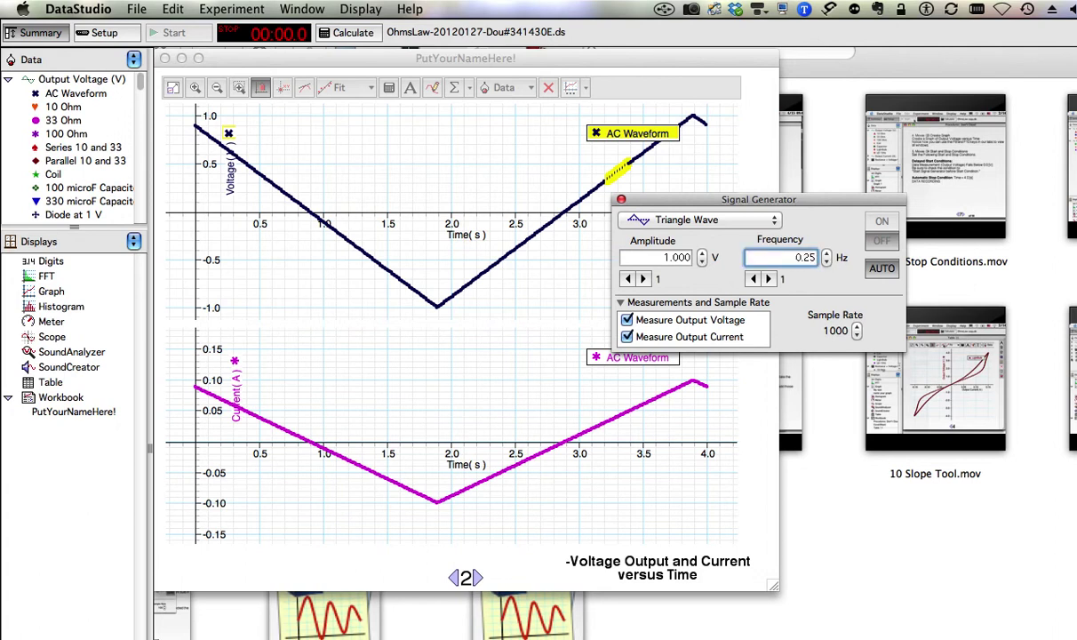
{"action": "key", "text": "Return"}
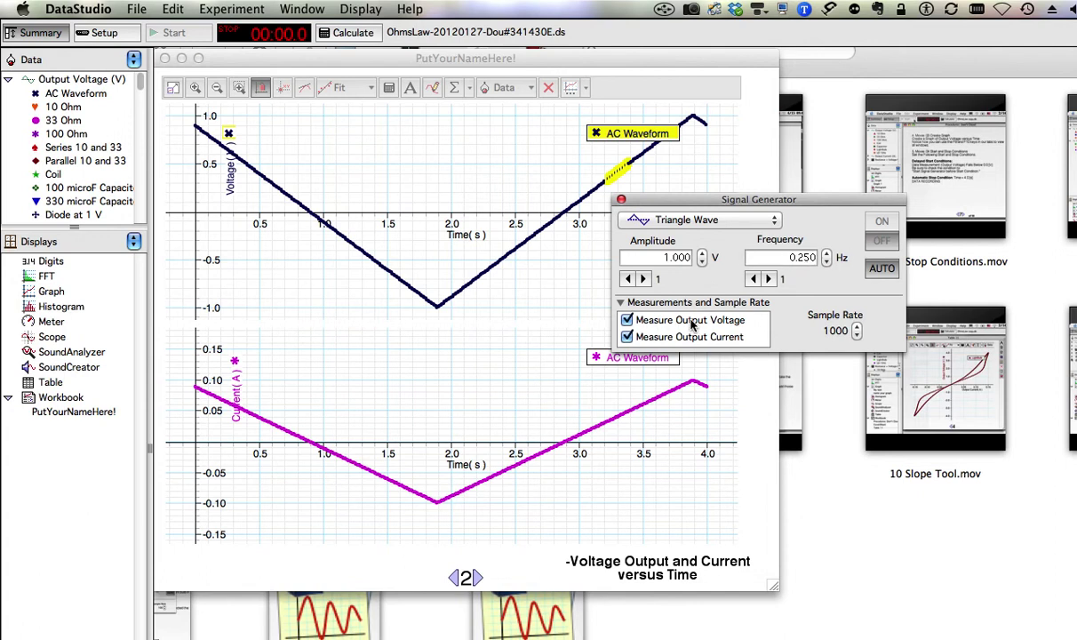
Step the sample rate down through 500 and 200 Hz to 100 Hz
{"action": "left_click", "coordinate": [855, 336]}
{"action": "left_click", "coordinate": [857, 335]}
{"action": "left_click", "coordinate": [856, 335]}
Bring the sample rate to 100 Hz, toggle AUTO twice, and check it in Experiment Setup
{"action": "left_click", "coordinate": [856, 335]}
{"action": "left_click", "coordinate": [856, 335]}
{"action": "left_click", "coordinate": [882, 271]}
{"action": "left_click", "coordinate": [881, 270]}
{"action": "left_click", "coordinate": [100, 33]}
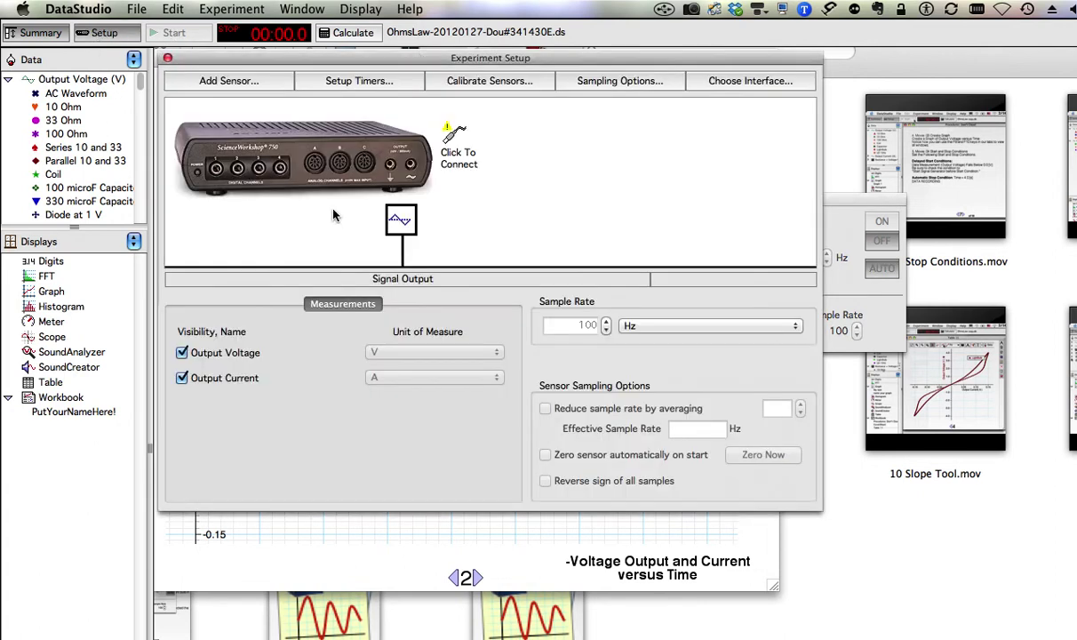
{"action": "left_click", "coordinate": [167, 60]}
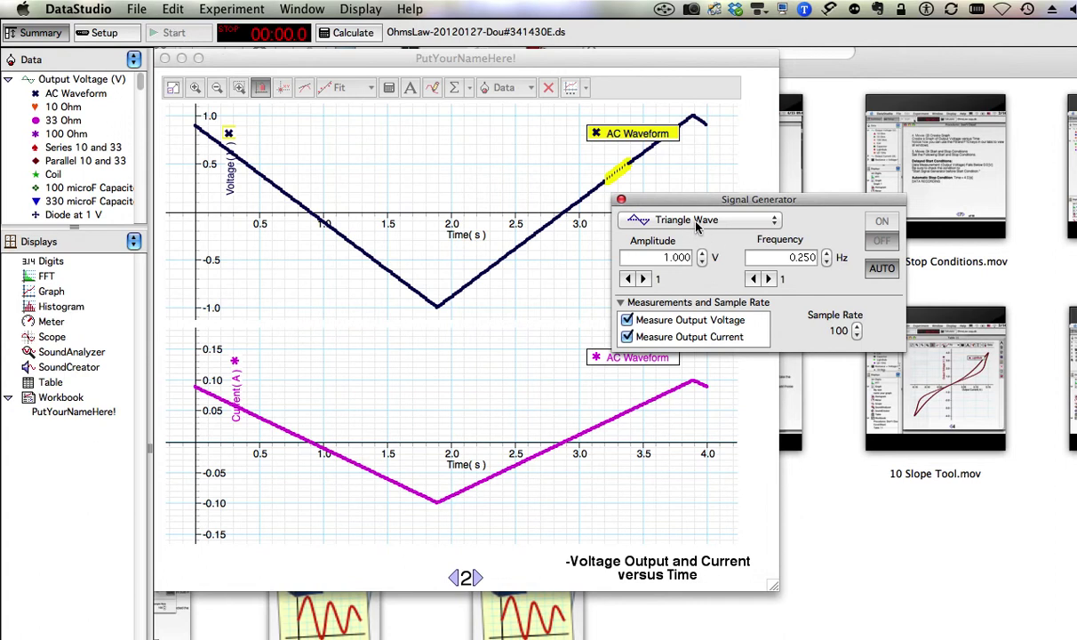
Switch the output to manual on/off control, test ON, and leave the output OFF
{"action": "left_click", "coordinate": [882, 270]}
{"action": "left_click", "coordinate": [881, 271]}
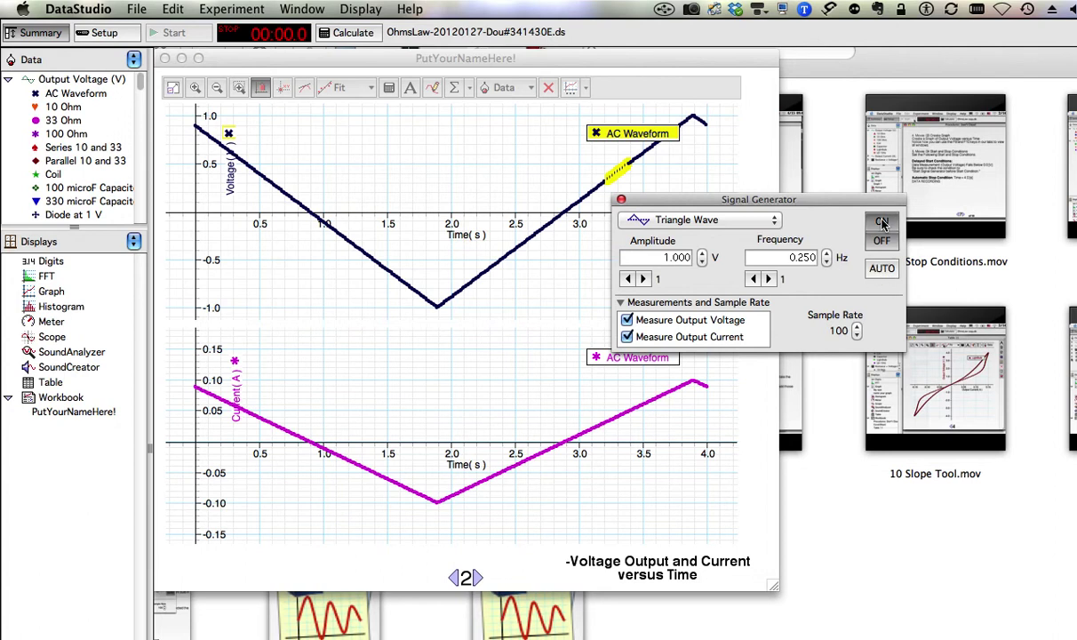
{"action": "left_click", "coordinate": [886, 222]}
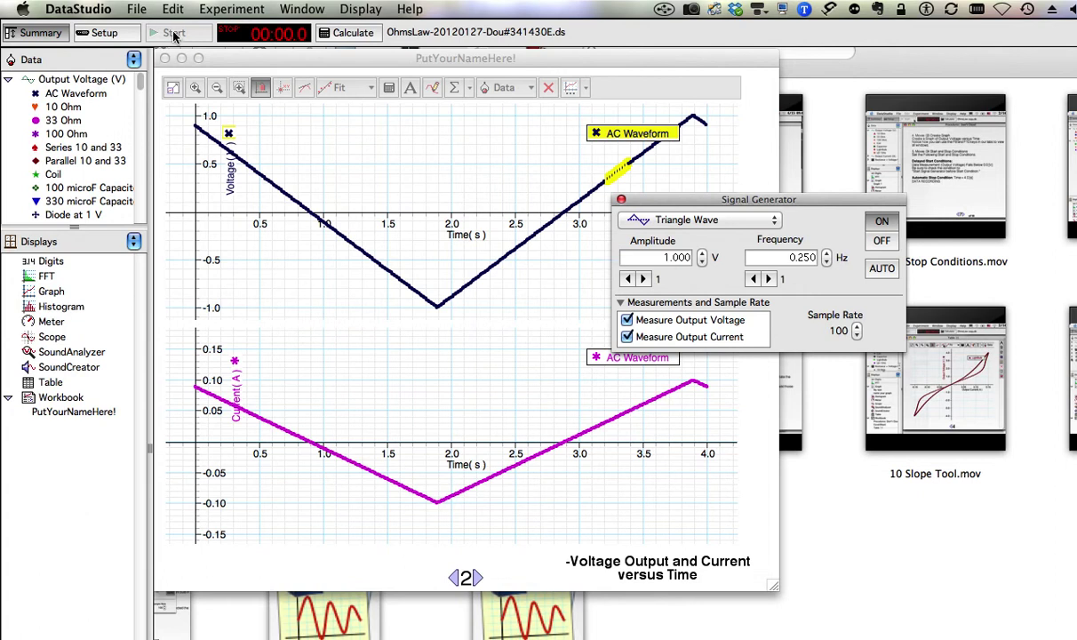
{"action": "left_click", "coordinate": [881, 242]}
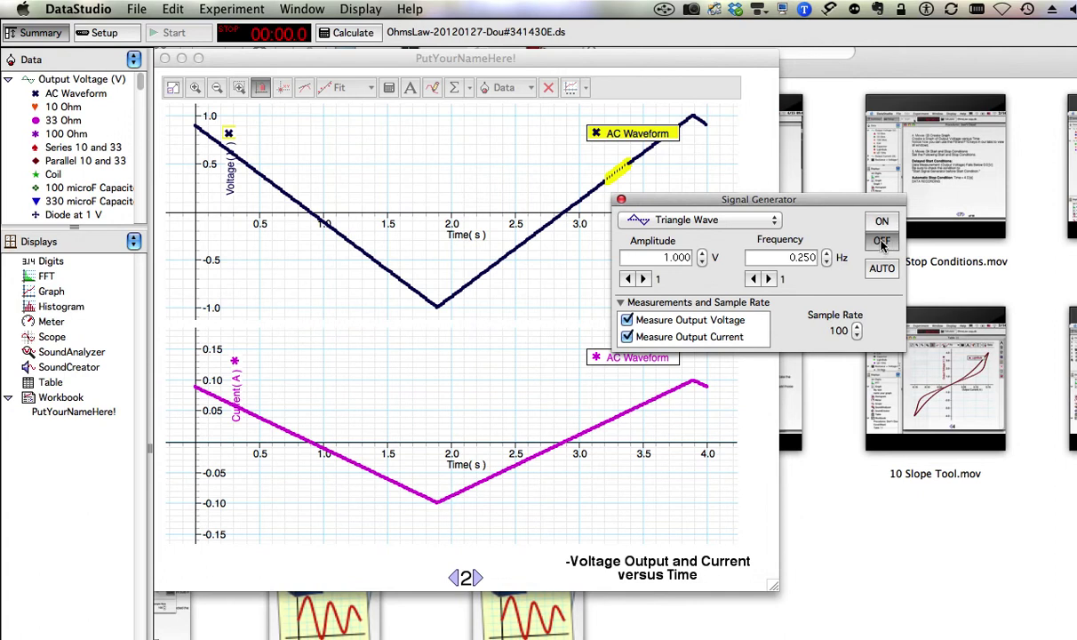
{"action": "left_click", "coordinate": [881, 223]}
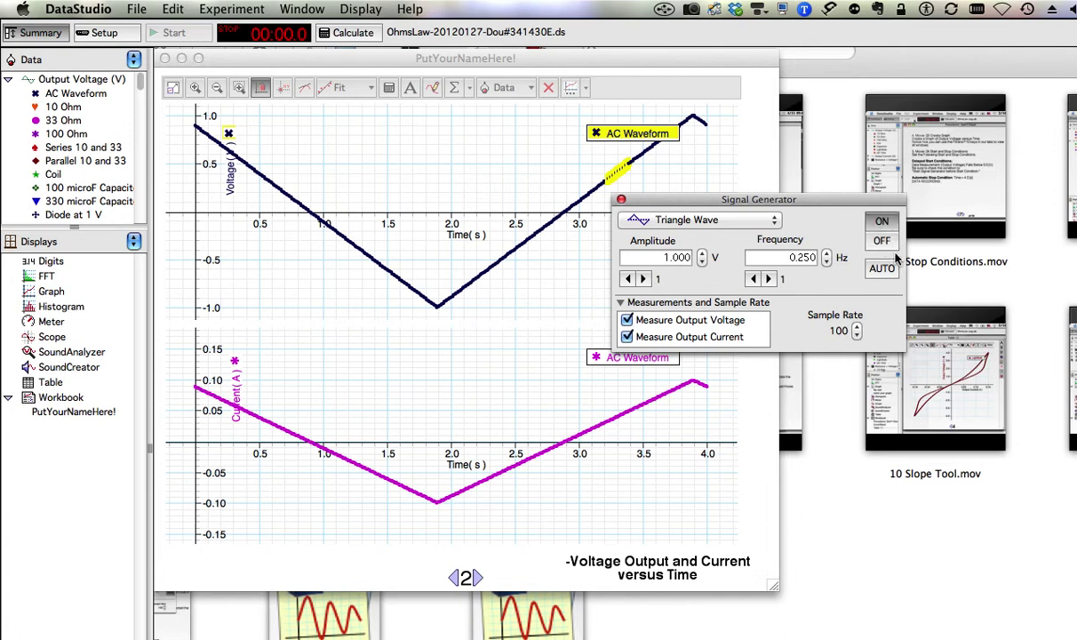
{"action": "left_click", "coordinate": [882, 242]}
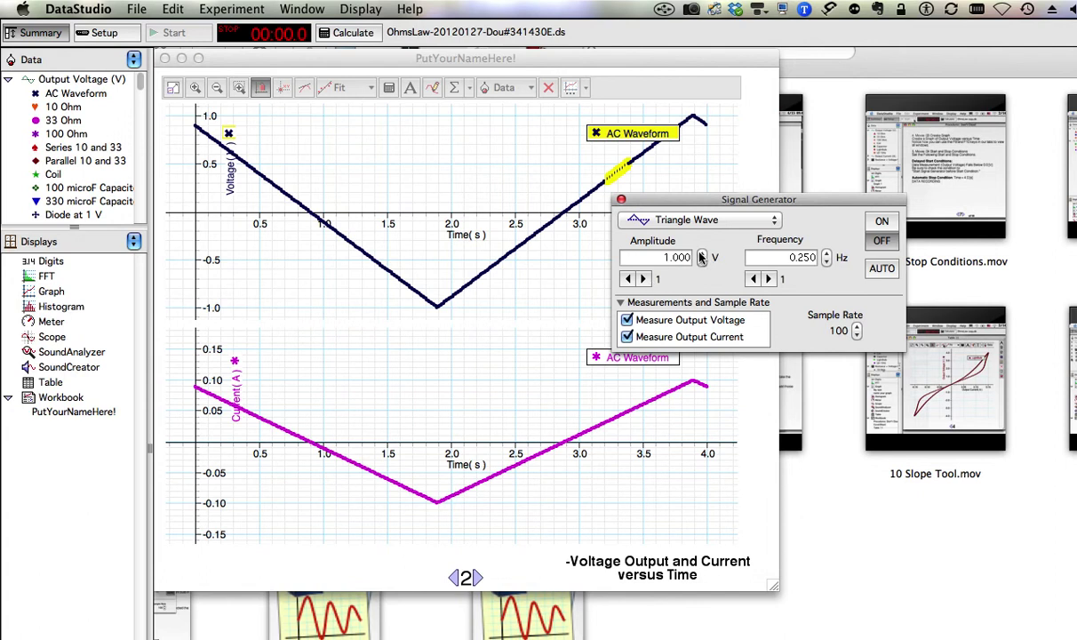
Enter 2 V as the amplitude and raise it twice with a 0.1 step
{"action": "double_click", "coordinate": [667, 256]}
{"action": "type", "text": "2"}
{"action": "left_click", "coordinate": [627, 278]}
{"action": "left_click", "coordinate": [702, 254]}
{"action": "left_click", "coordinate": [702, 254]}
Fine-tune the amplitude to 2.312 V using 0.01 and then 0.001 steps
{"action": "left_click", "coordinate": [627, 278]}
{"action": "left_click", "coordinate": [702, 255]}
{"action": "left_click", "coordinate": [702, 255]}
{"action": "left_click", "coordinate": [702, 261]}
{"action": "left_click", "coordinate": [627, 278]}
{"action": "left_click", "coordinate": [701, 254]}
{"action": "left_click", "coordinate": [701, 254]}
{"action": "left_click", "coordinate": [701, 261]}
{"action": "left_click", "coordinate": [702, 261]}
{"action": "left_click", "coordinate": [701, 261]}
Close the Signal Generator window and browse the Window menu without choosing anything
{"action": "left_click", "coordinate": [621, 200]}
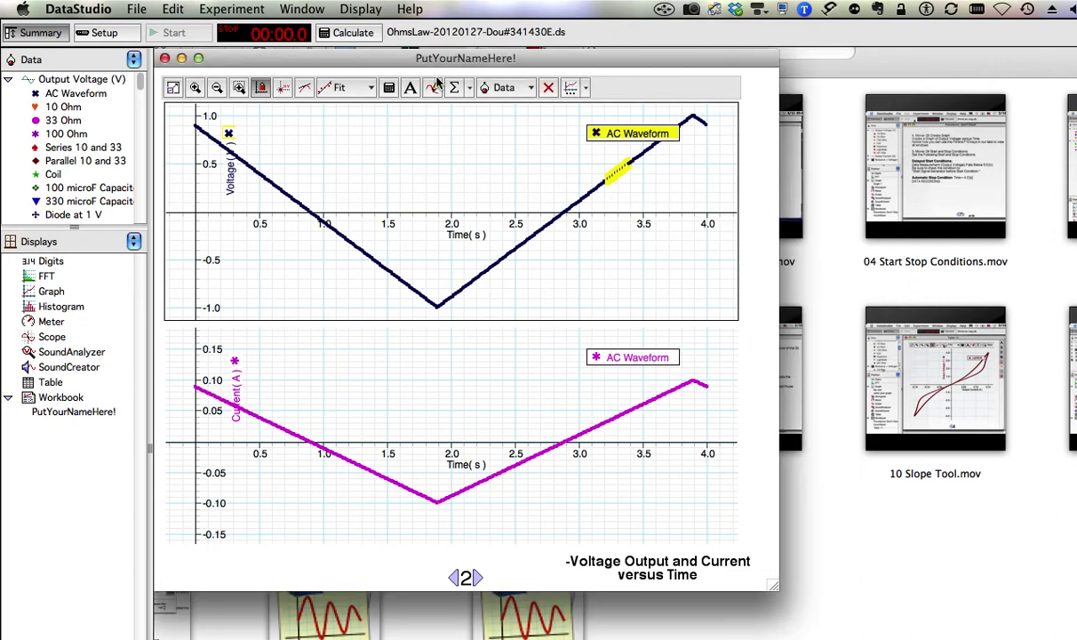
{"action": "left_click", "coordinate": [302, 9]}
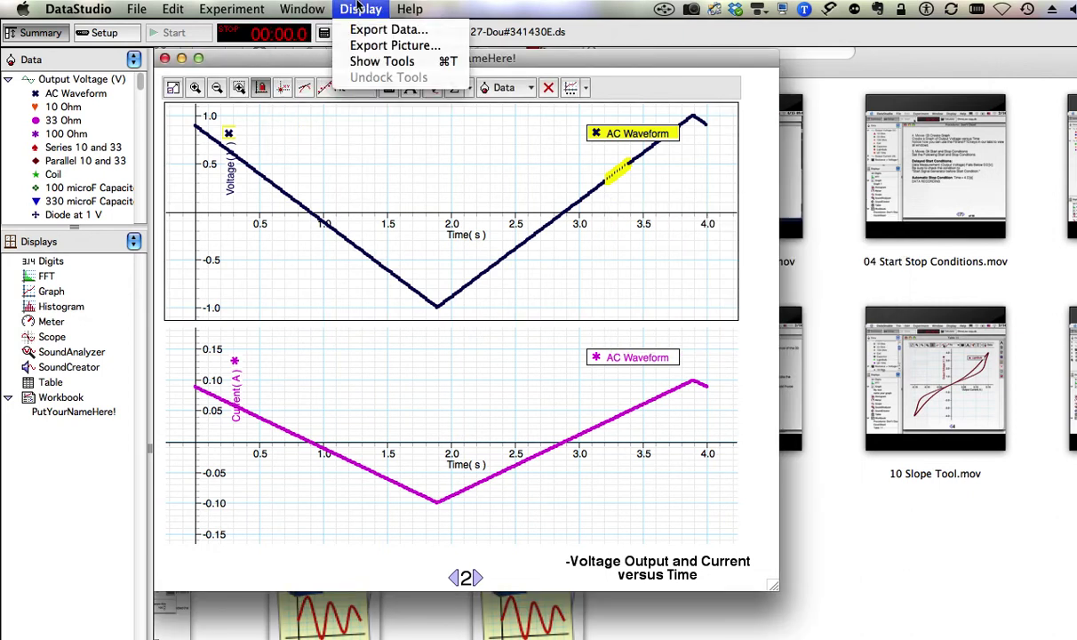
{"action": "left_click", "coordinate": [320, 7]}
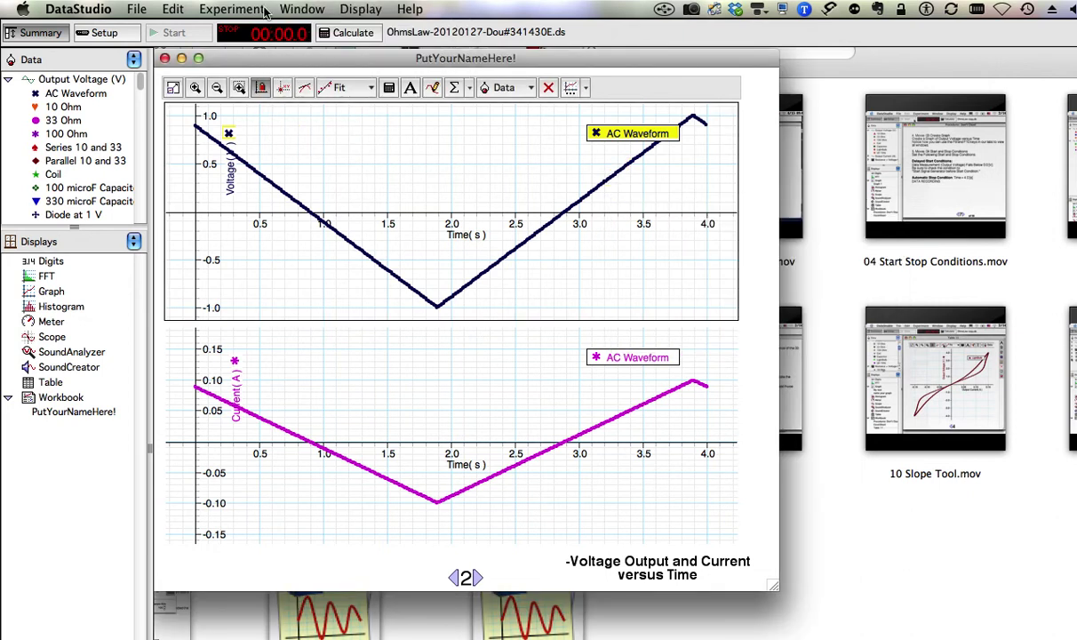
{"action": "left_click", "coordinate": [305, 13]}
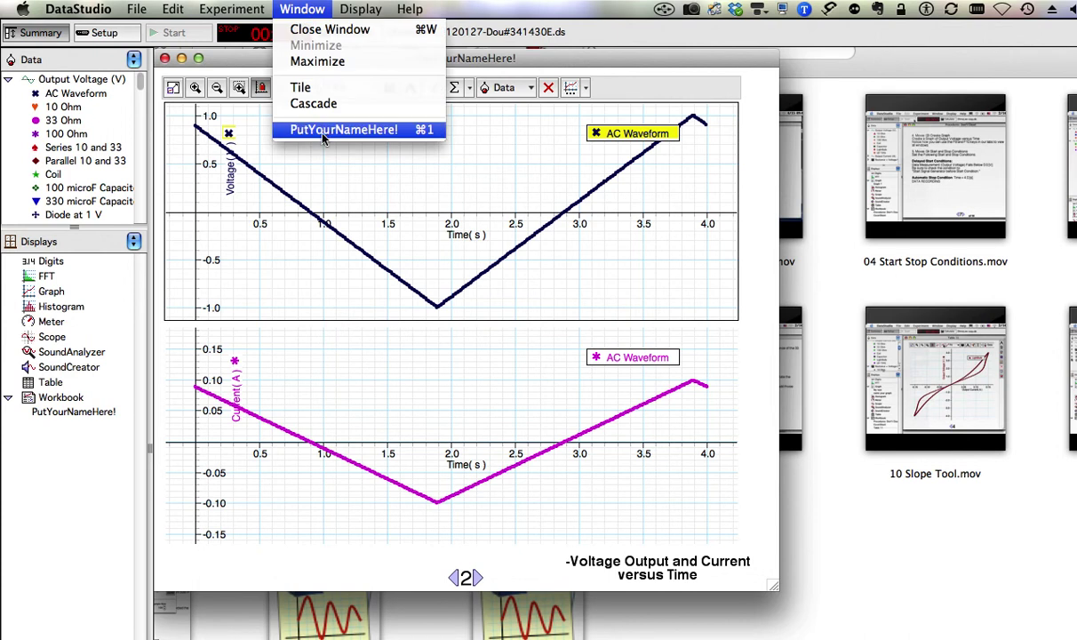
{"action": "left_click", "coordinate": [357, 161]}
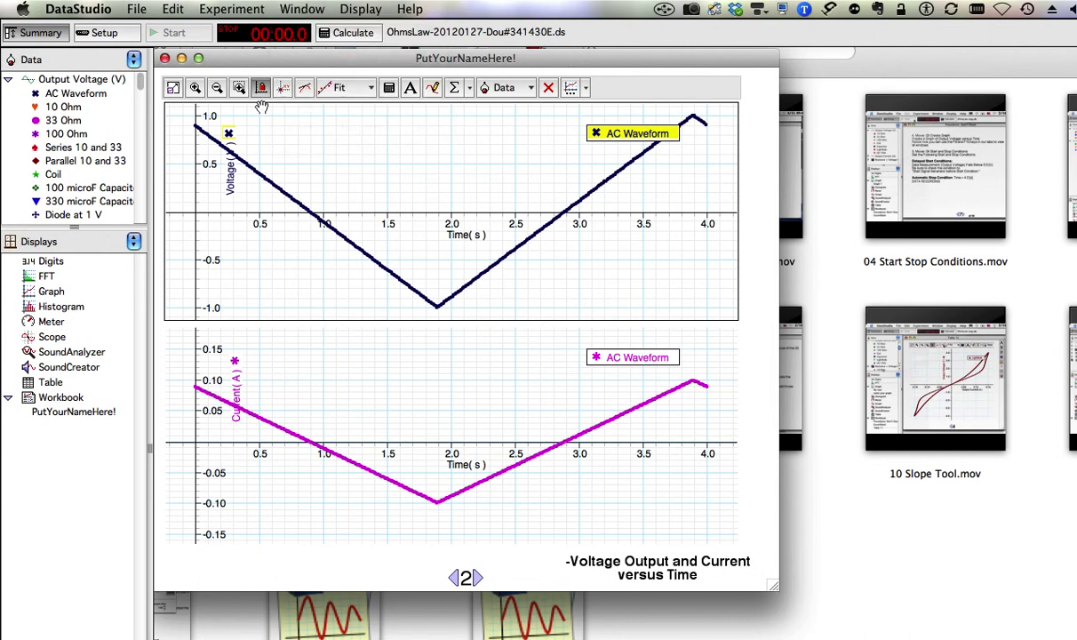
Open the Signal Generator from the Signal Output icon in Experiment Setup, then close the setup
{"action": "left_click", "coordinate": [103, 33]}
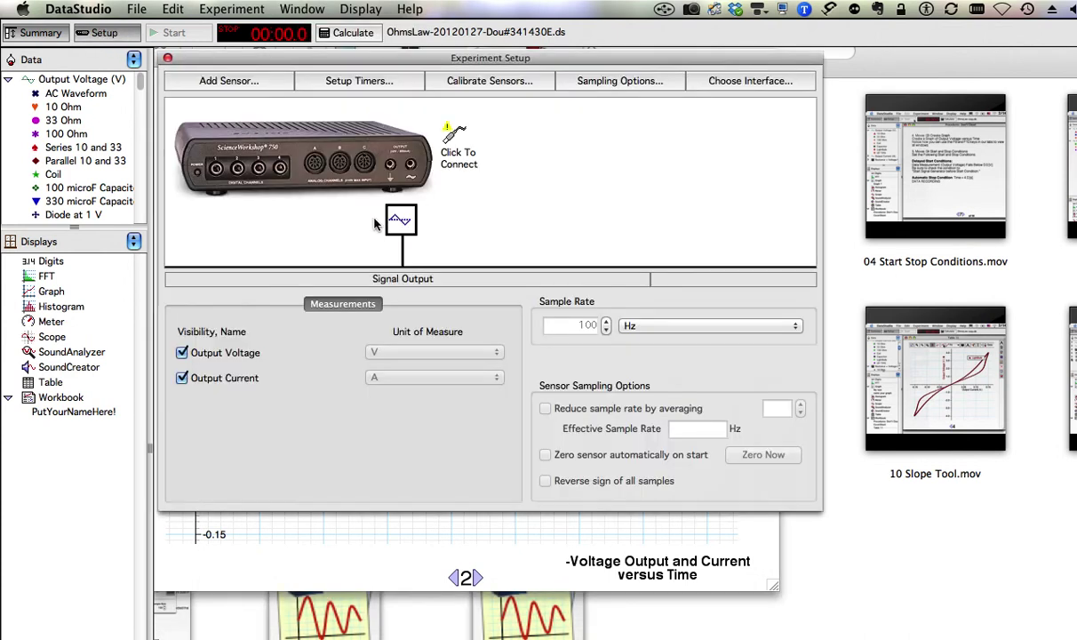
{"action": "double_click", "coordinate": [400, 222]}
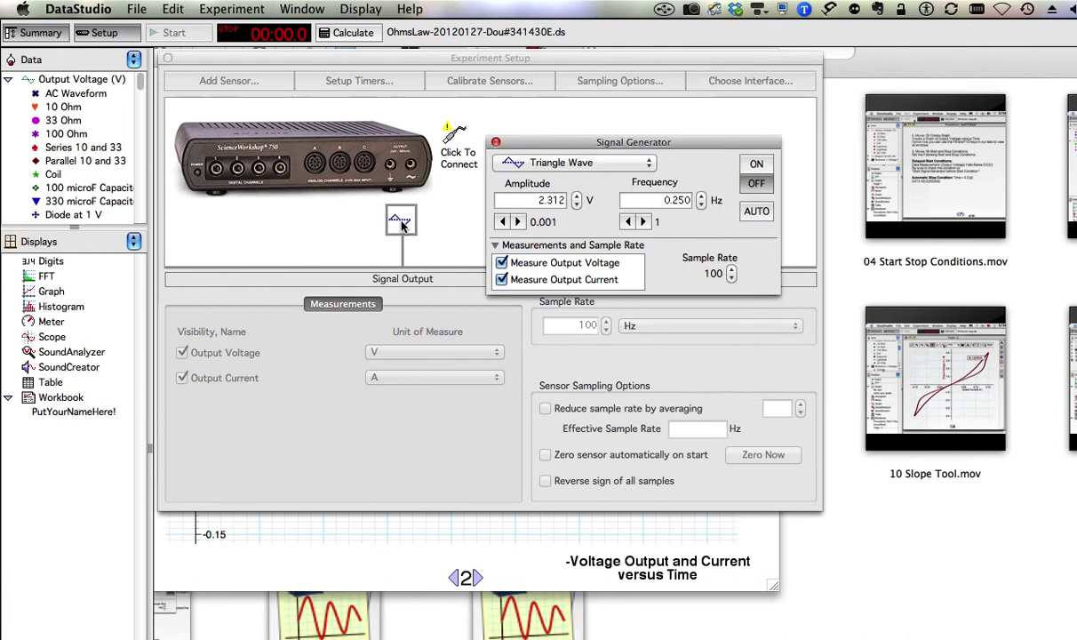
{"action": "left_click_drag", "start_coordinate": [531, 144], "coordinate": [635, 195]}
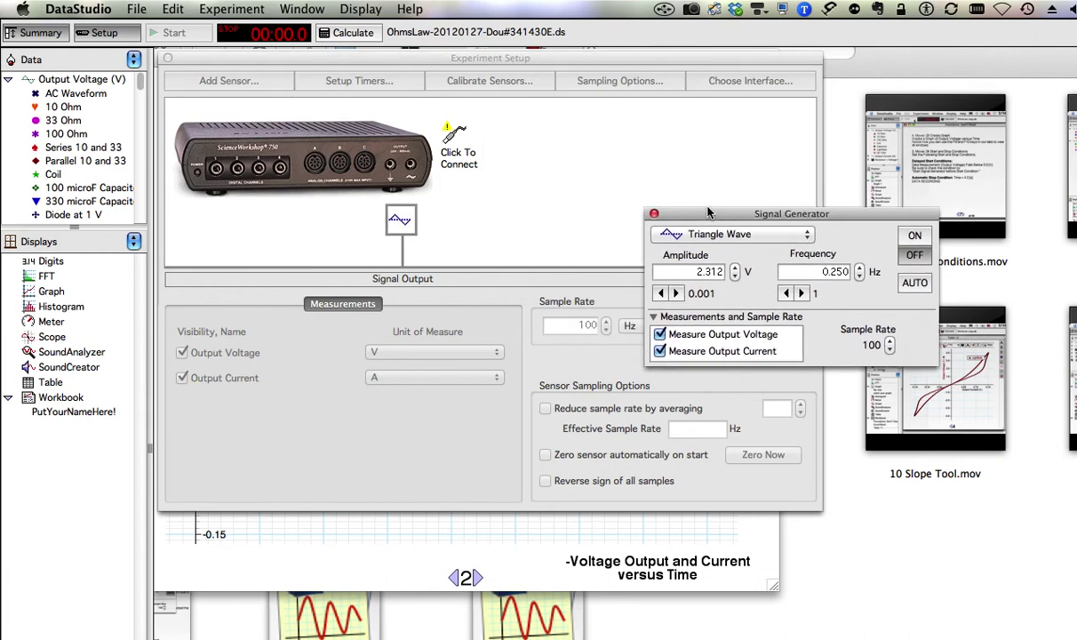
{"action": "left_click", "coordinate": [166, 58]}
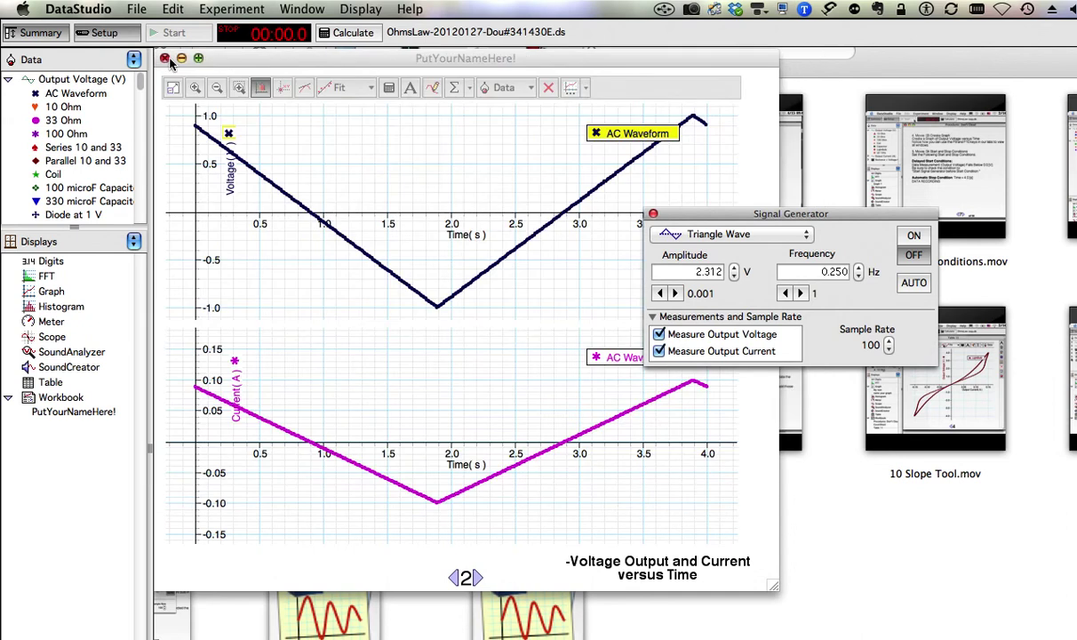
Reposition the Signal Generator panel and bring it back in front via Window > Signal Generator
{"action": "left_click_drag", "start_coordinate": [694, 218], "coordinate": [697, 198]}
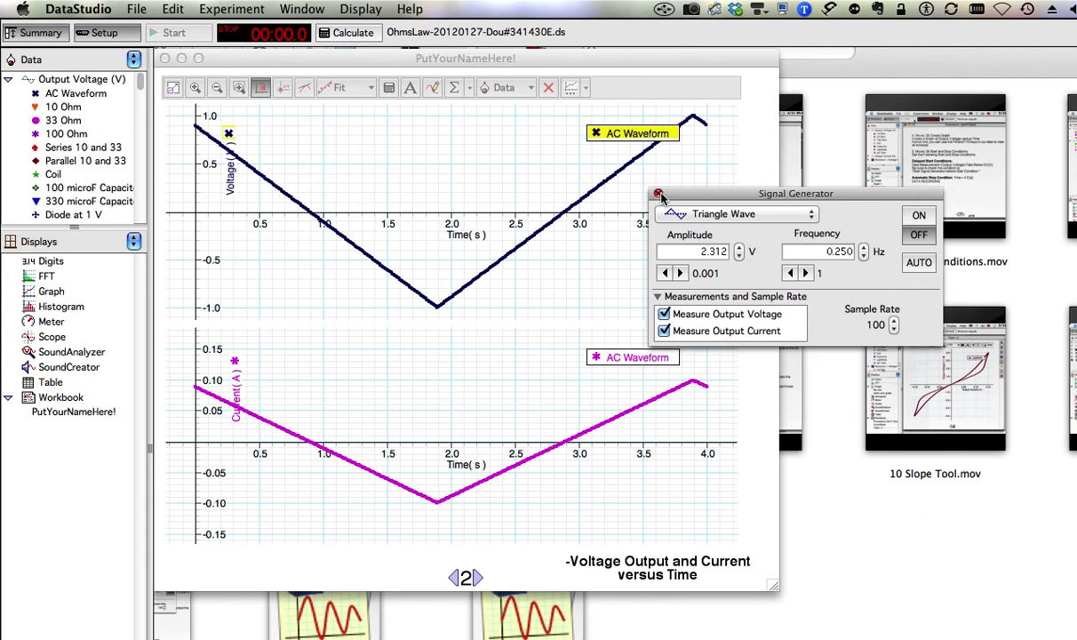
{"action": "left_click", "coordinate": [444, 135]}
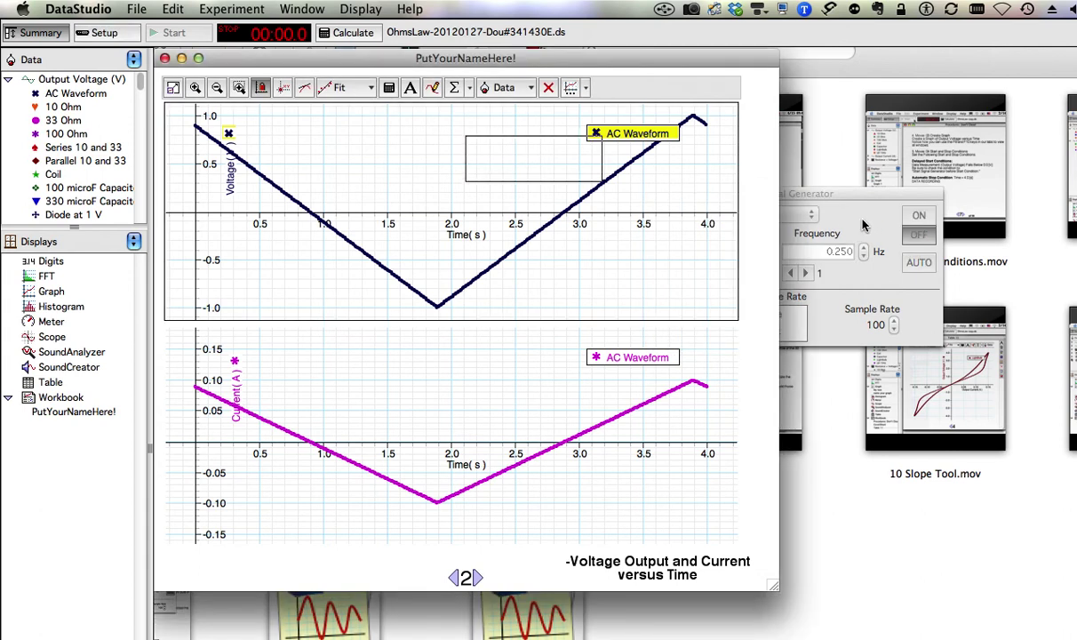
{"action": "left_click", "coordinate": [302, 11]}
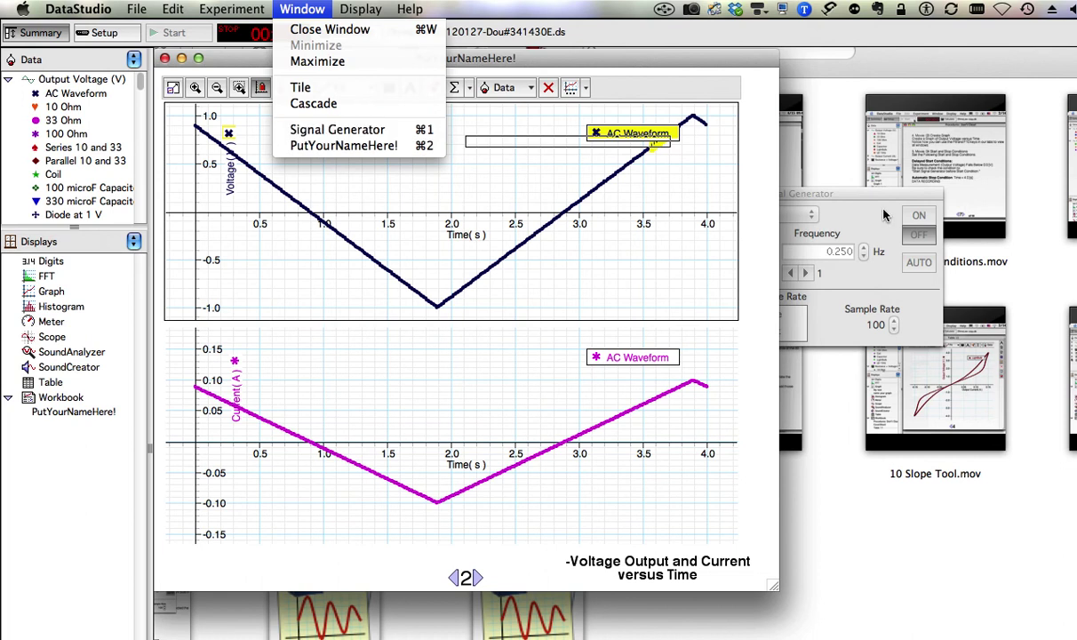
{"action": "left_click", "coordinate": [325, 131]}
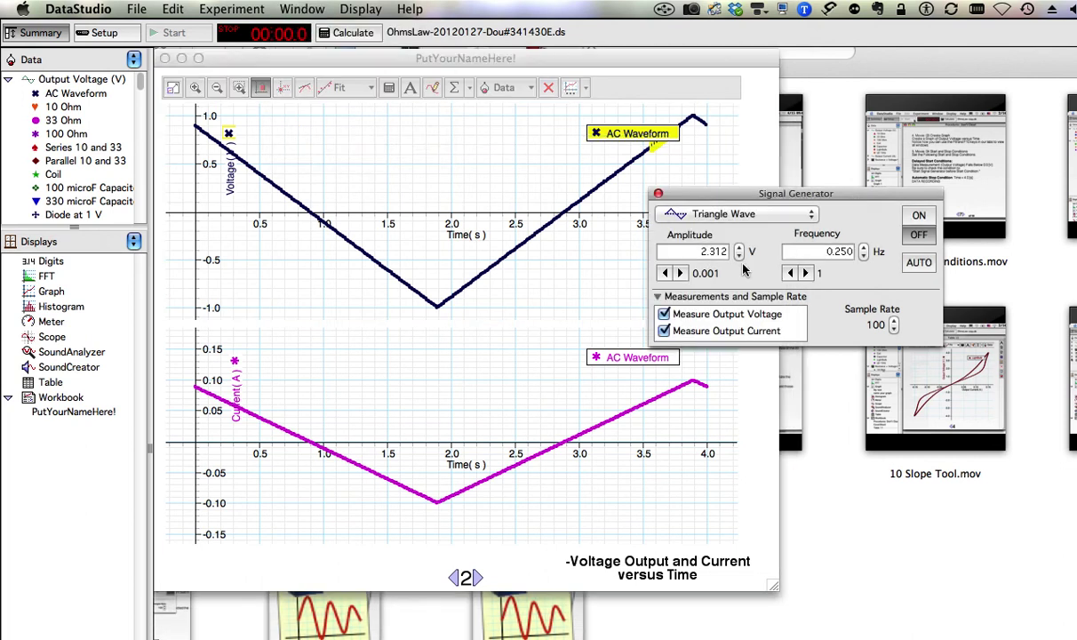